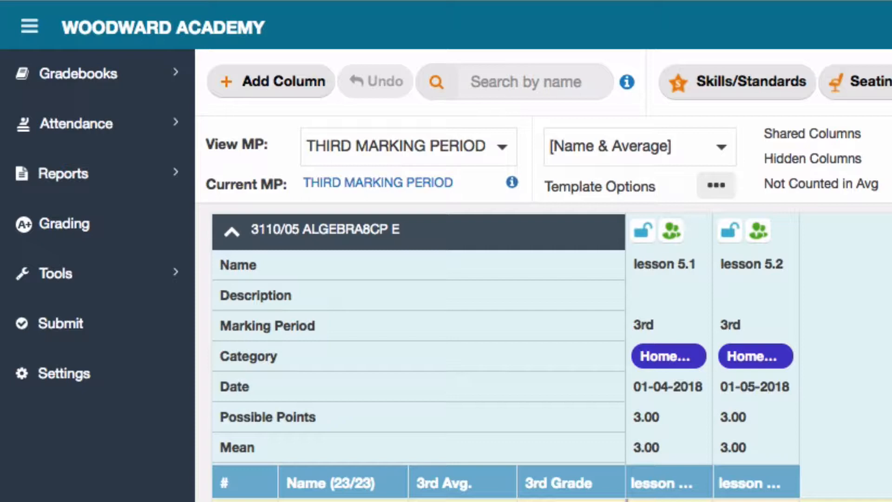
Make the semester 2 ALGEBRA8CP gradebook 3111/05 active in the gradebook settings and save the change
{"action": "left_click", "coordinate": [104, 74]}
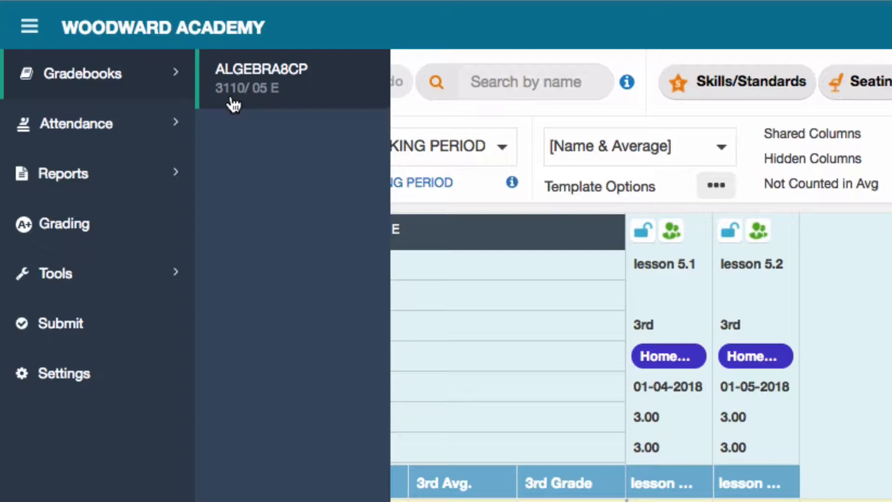
{"action": "left_click", "coordinate": [45, 380]}
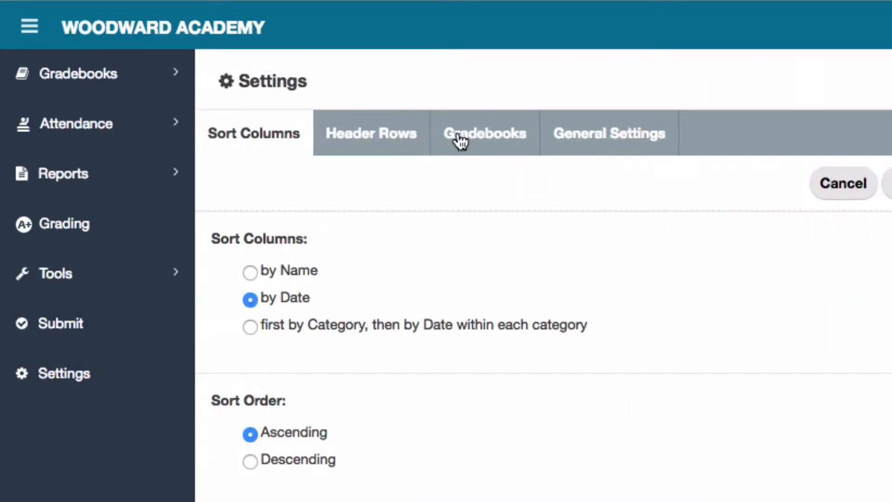
{"action": "left_click", "coordinate": [492, 135]}
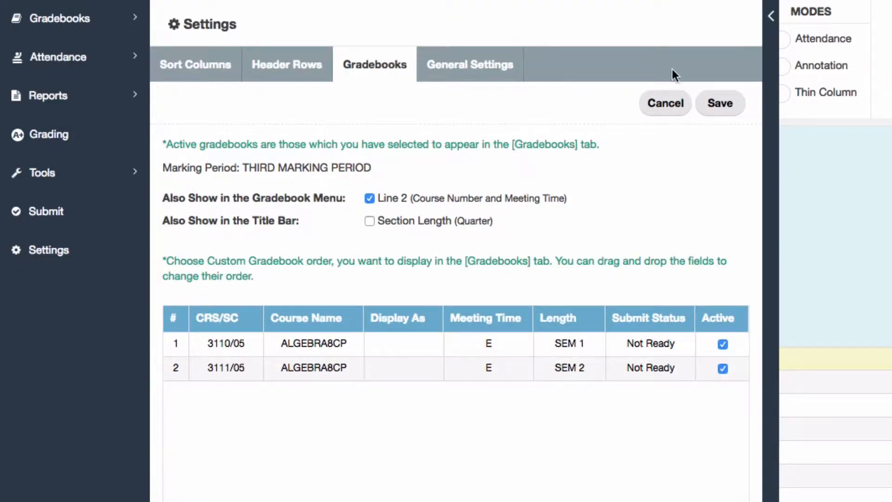
{"action": "left_click", "coordinate": [719, 104]}
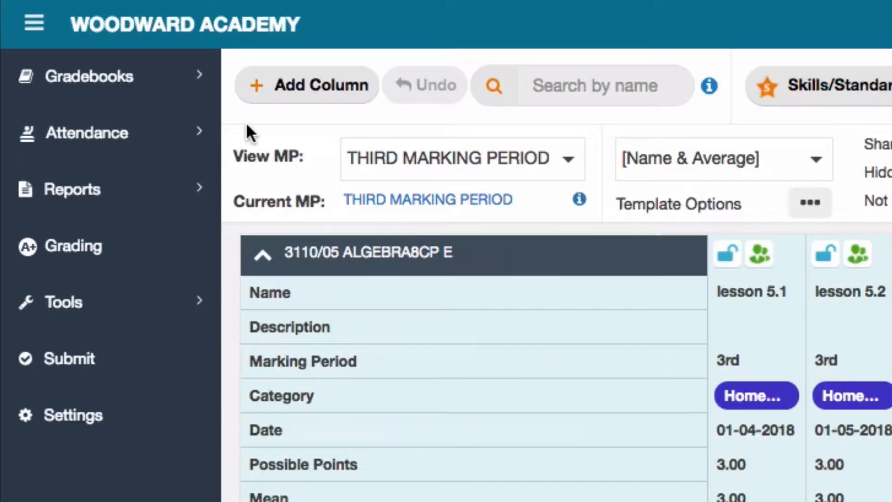
Review the active gradebooks, the marking periods available for viewing, and the column options for lesson 5.1 and lesson 5.2
{"action": "left_click", "coordinate": [150, 95]}
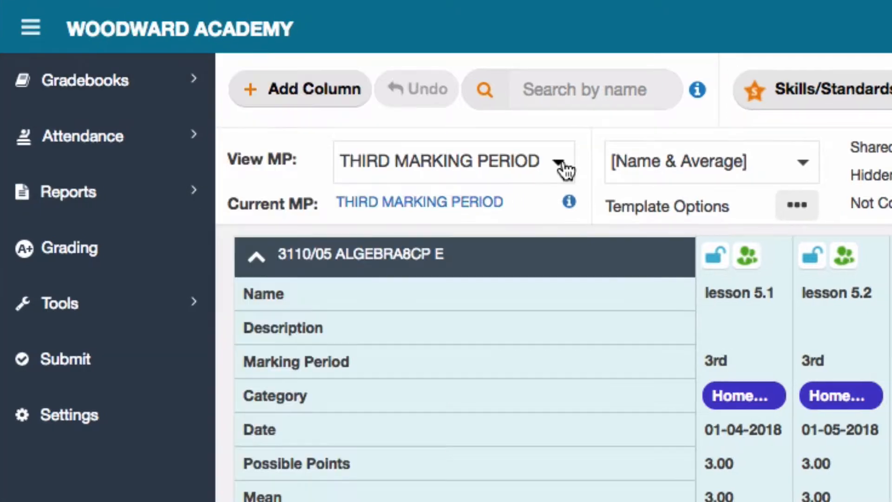
{"action": "left_click", "coordinate": [568, 160]}
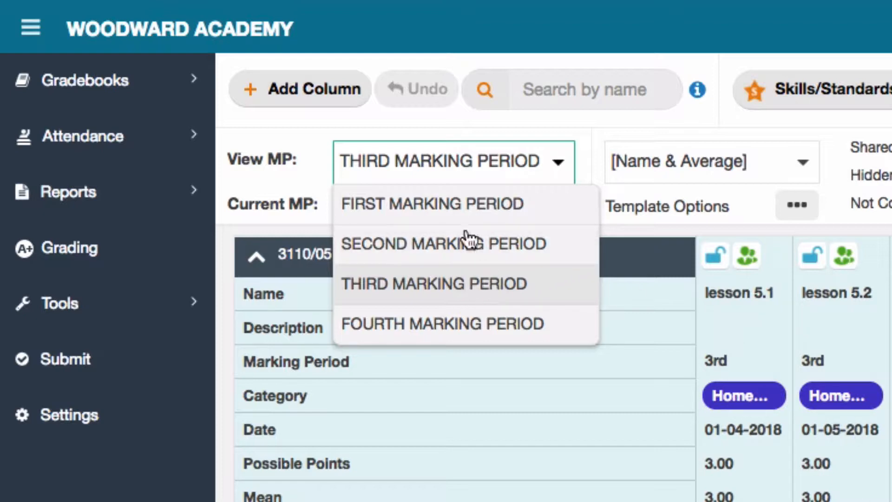
{"action": "left_click", "coordinate": [507, 167]}
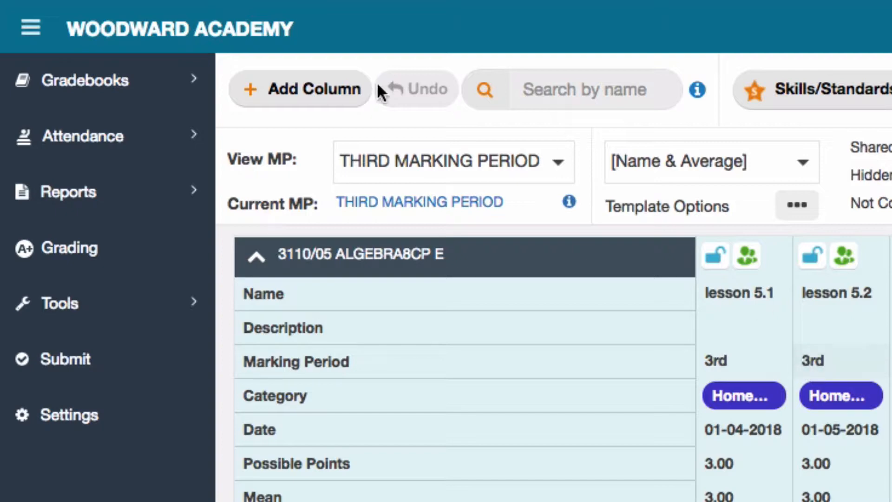
{"action": "left_click", "coordinate": [190, 89]}
{"action": "right_click", "coordinate": [743, 316]}
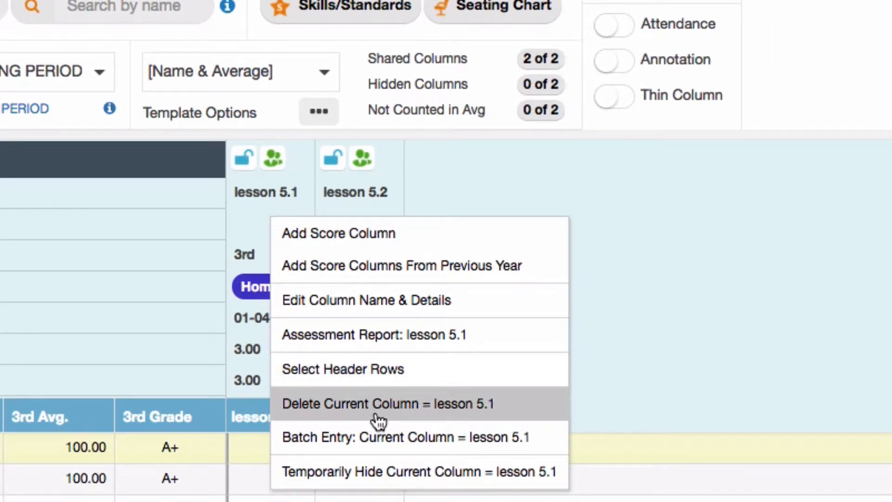
{"action": "left_click", "coordinate": [627, 311]}
{"action": "right_click", "coordinate": [368, 249]}
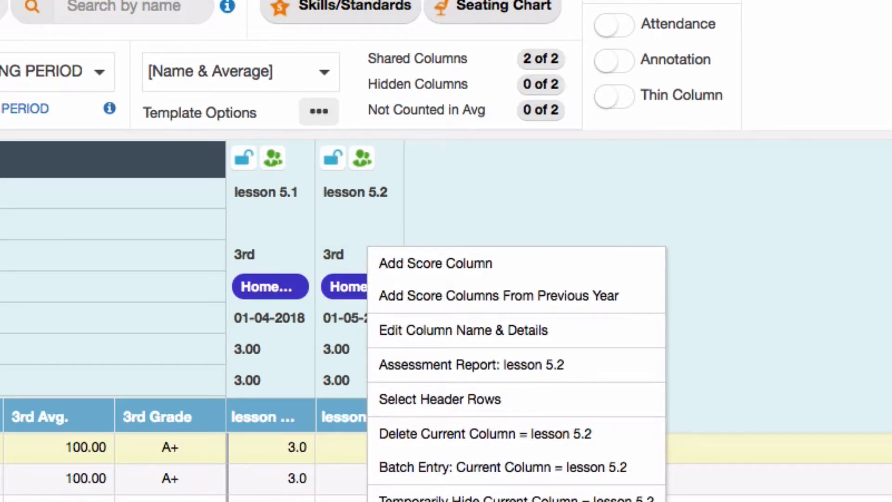
{"action": "key", "text": "Escape"}
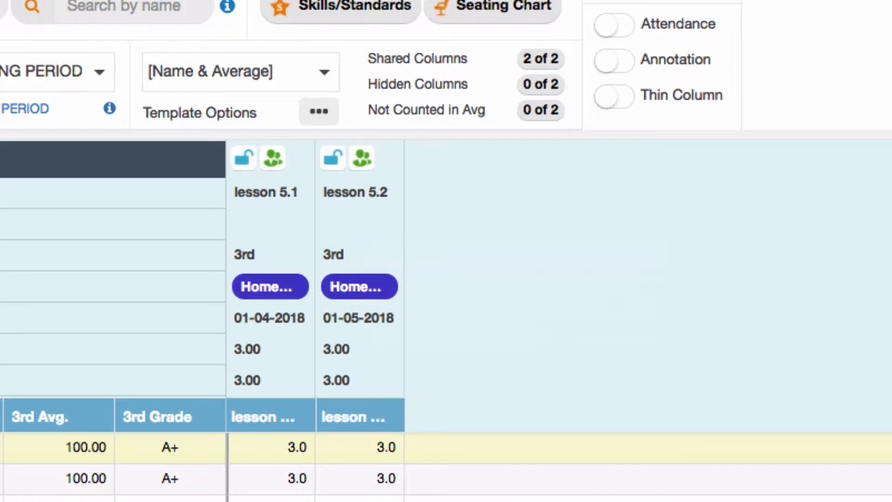
Copy the lesson 5.1 score column from 3110/05 to the selected semester 2 gradebook 3111/05, using the same date
{"action": "double_click", "coordinate": [288, 221]}
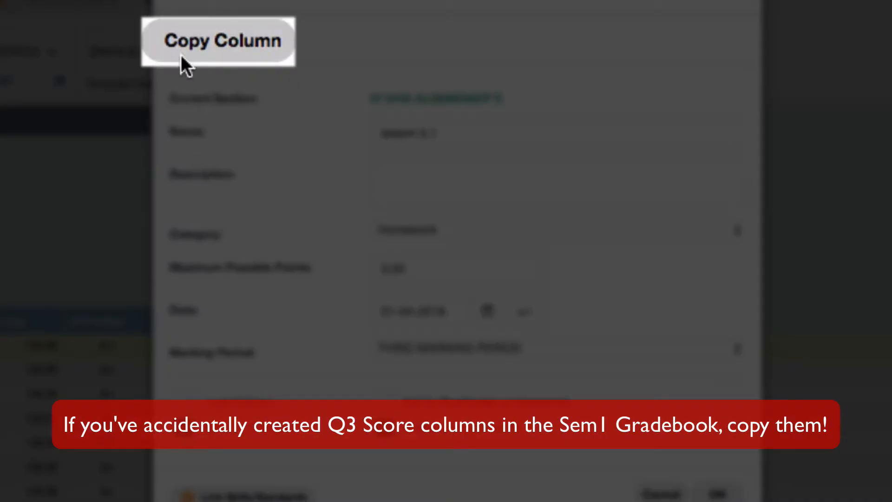
{"action": "left_click", "coordinate": [222, 42]}
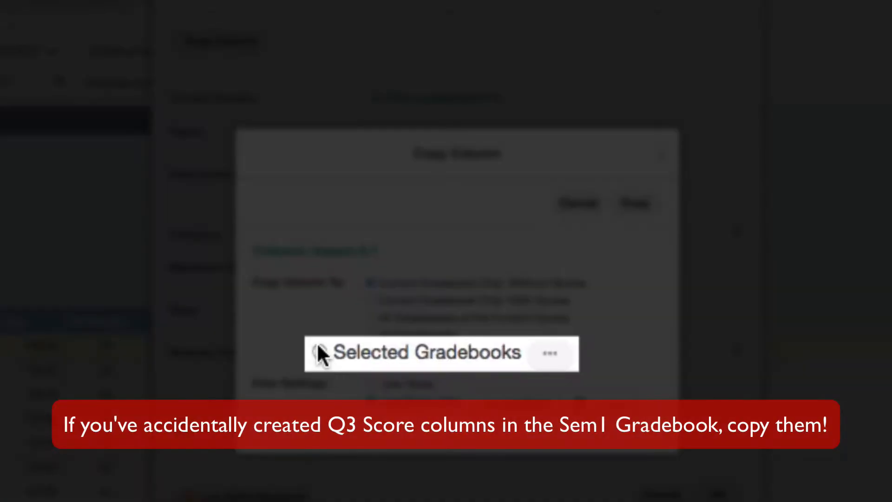
{"action": "left_click", "coordinate": [320, 351]}
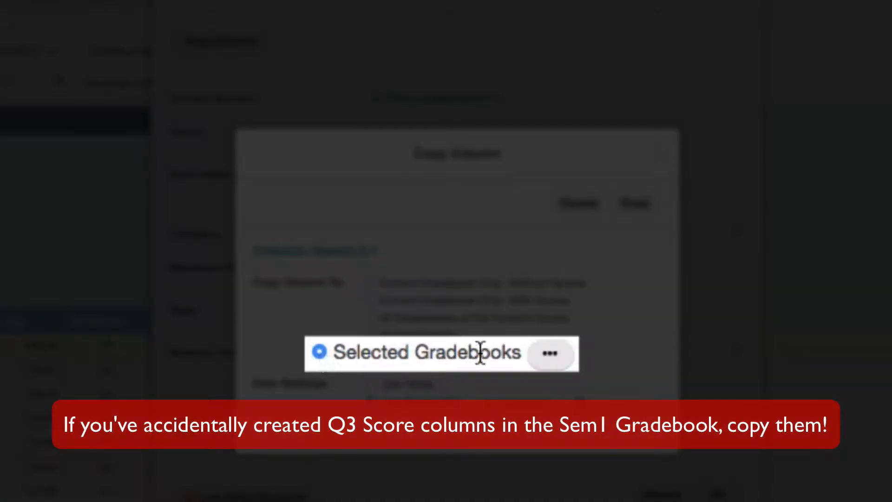
{"action": "left_click", "coordinate": [518, 355]}
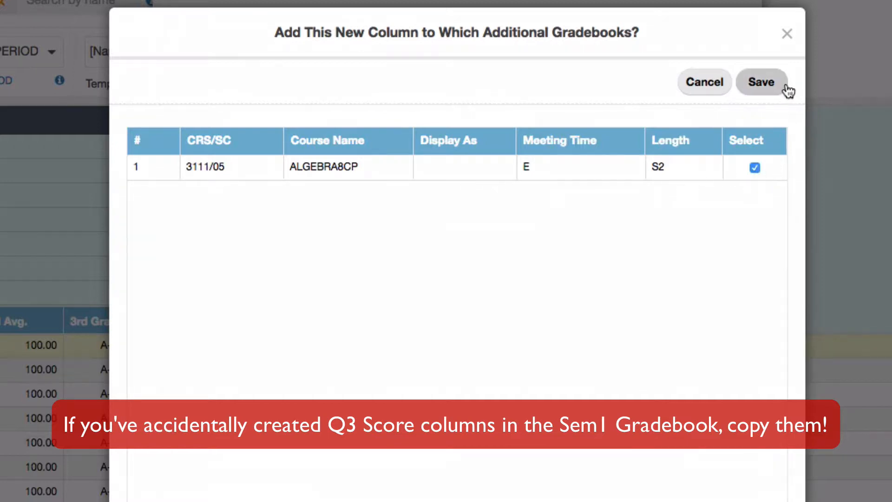
{"action": "left_click", "coordinate": [770, 85]}
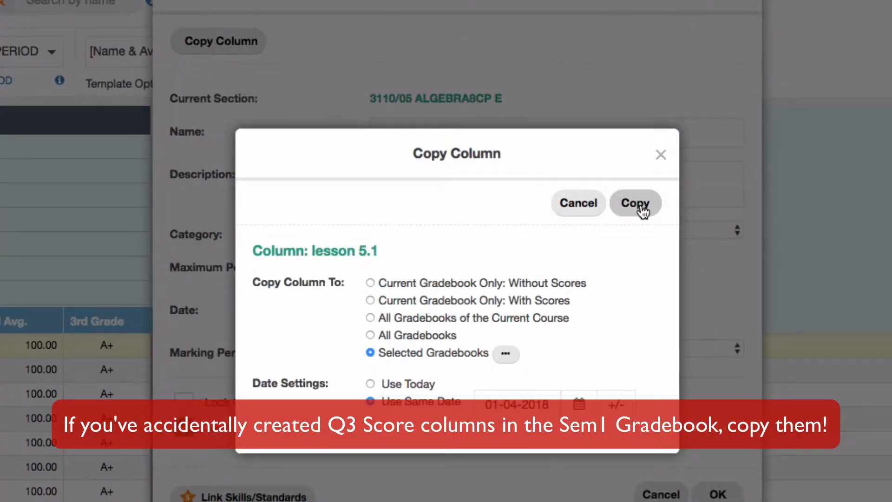
{"action": "left_click", "coordinate": [641, 209]}
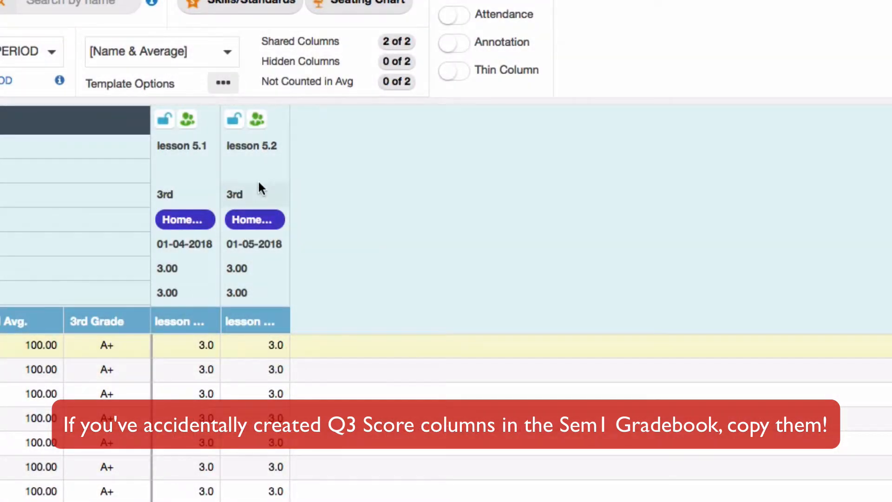
Copy the lesson 5.2 score column to the selected gradebook 3111/05 with the same date, and close the column details
{"action": "right_click", "coordinate": [267, 170]}
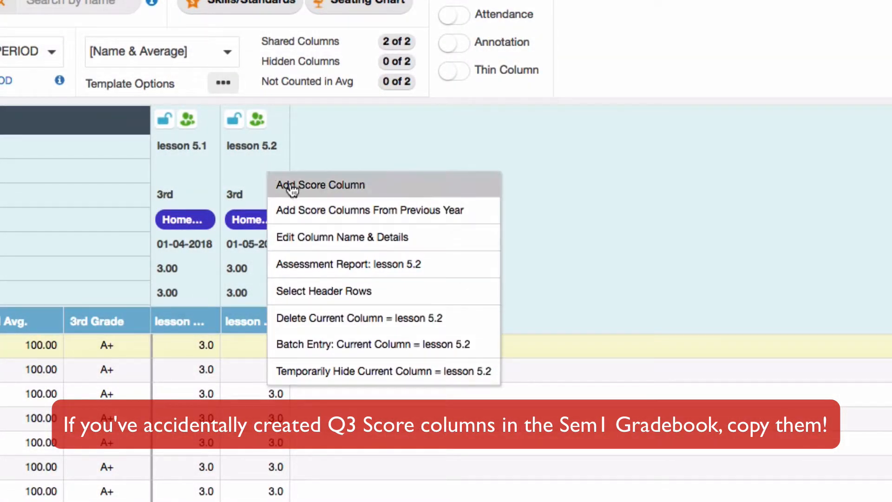
{"action": "double_click", "coordinate": [247, 162]}
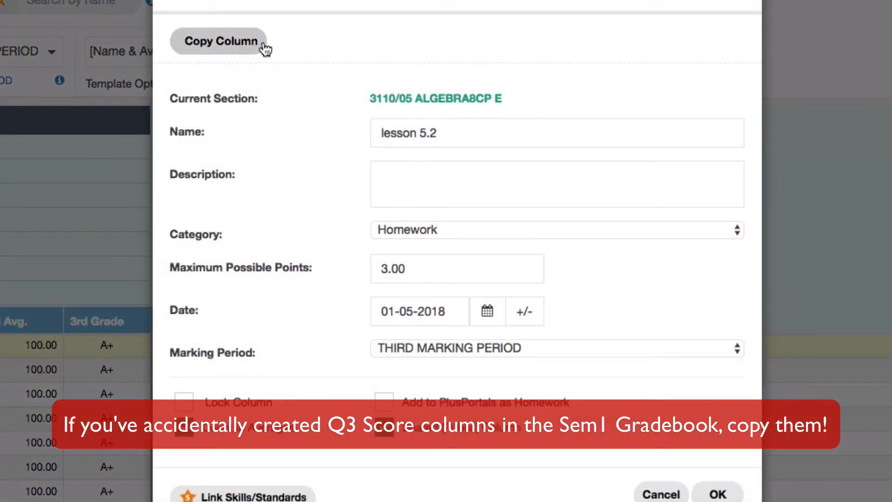
{"action": "left_click", "coordinate": [264, 47]}
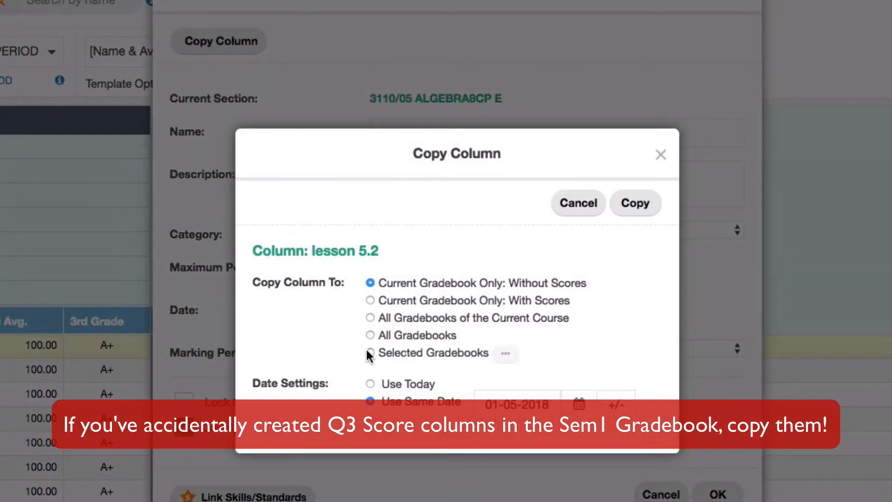
{"action": "left_click", "coordinate": [368, 352]}
{"action": "left_click", "coordinate": [504, 354]}
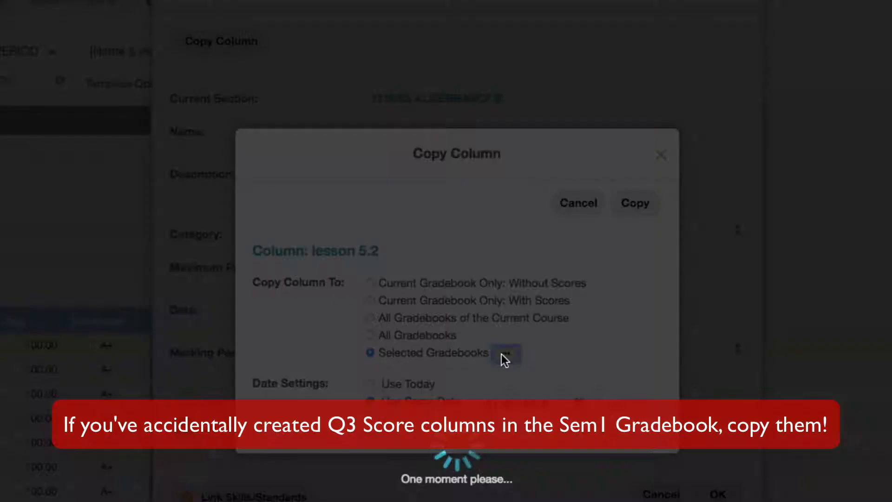
{"action": "left_click", "coordinate": [754, 168]}
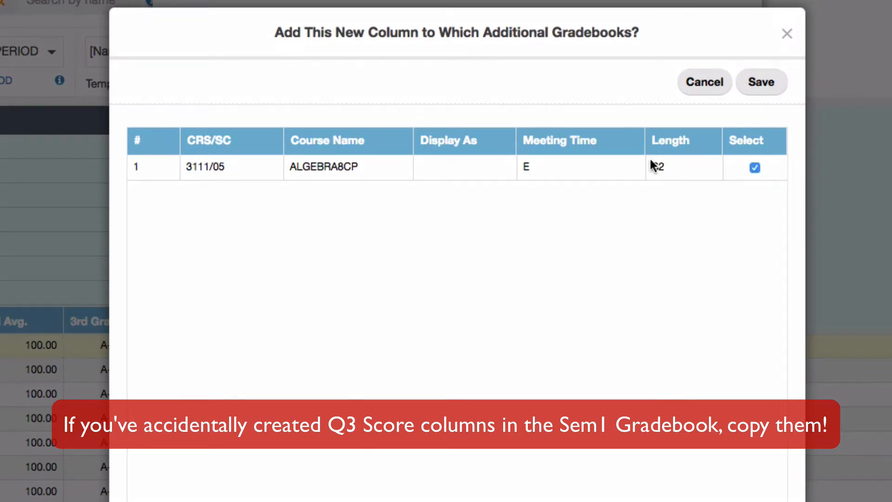
{"action": "left_click", "coordinate": [764, 84]}
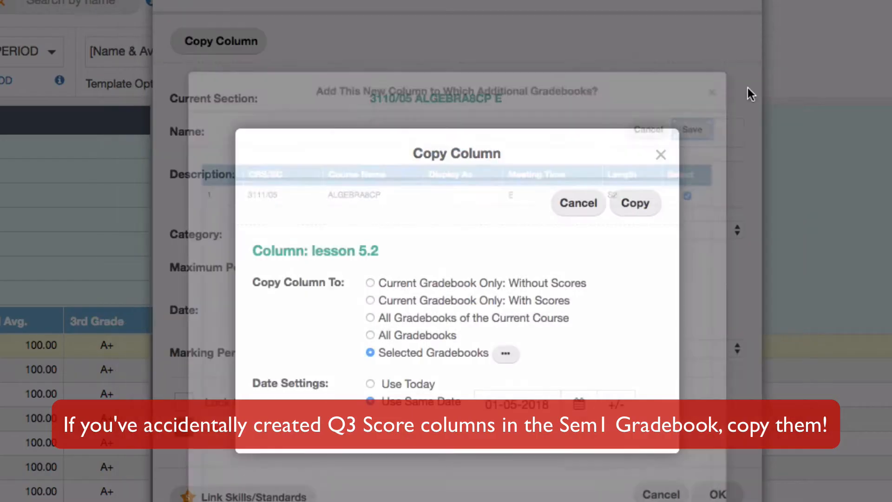
{"action": "left_click", "coordinate": [629, 203]}
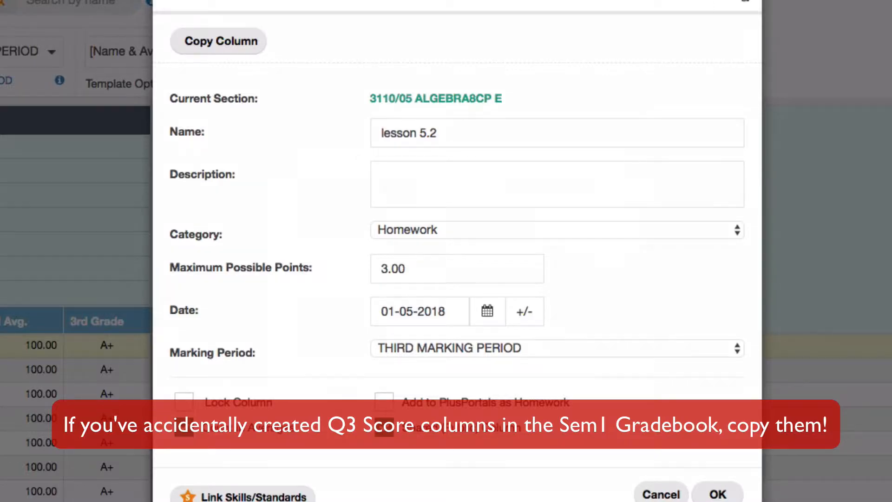
{"action": "left_click", "coordinate": [745, 1]}
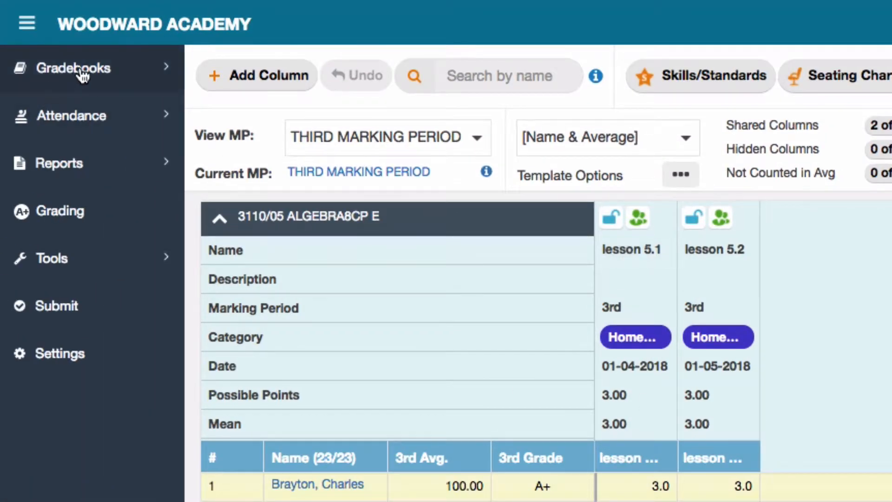
In the 3111/05 gradebook, use Batch Entry to replace the blank scores in the lesson 5.1 column with 3
{"action": "left_click", "coordinate": [95, 71]}
{"action": "left_click", "coordinate": [229, 138]}
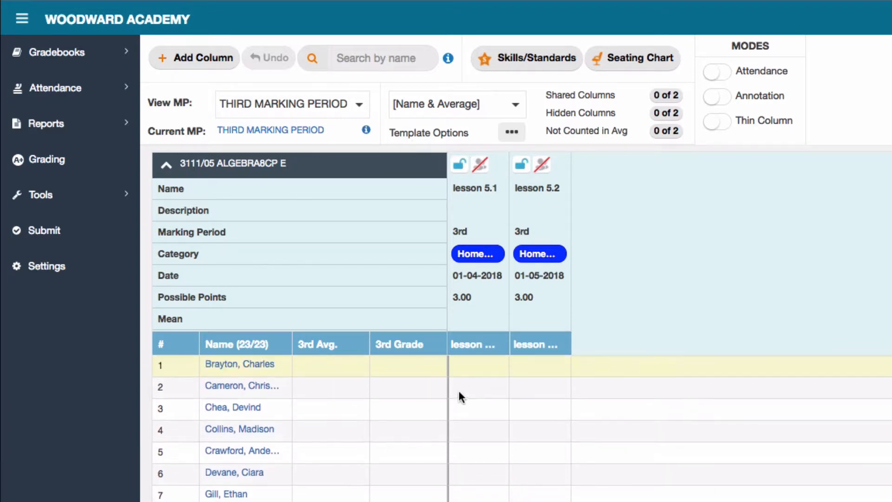
{"action": "right_click", "coordinate": [467, 205]}
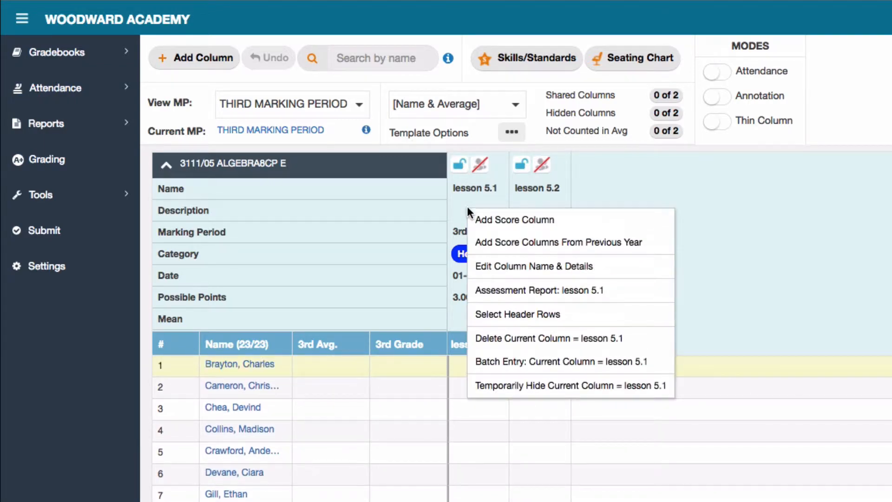
{"action": "left_click", "coordinate": [534, 362]}
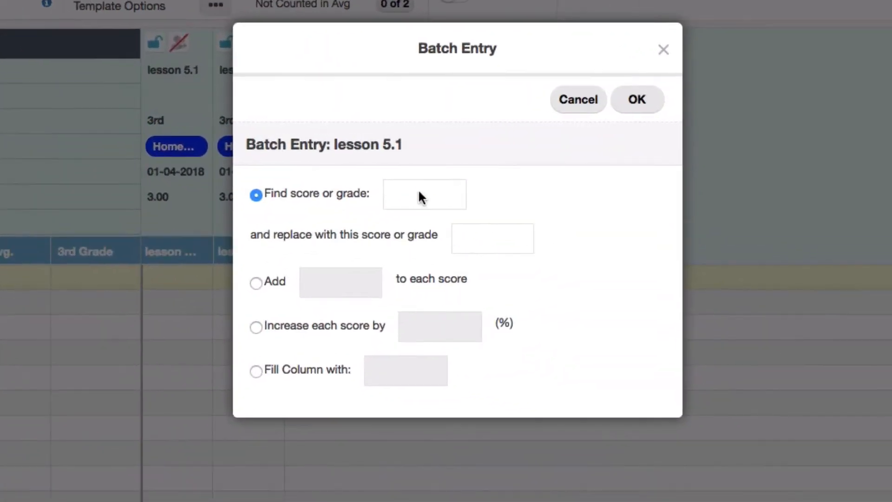
{"action": "left_click", "coordinate": [674, 289]}
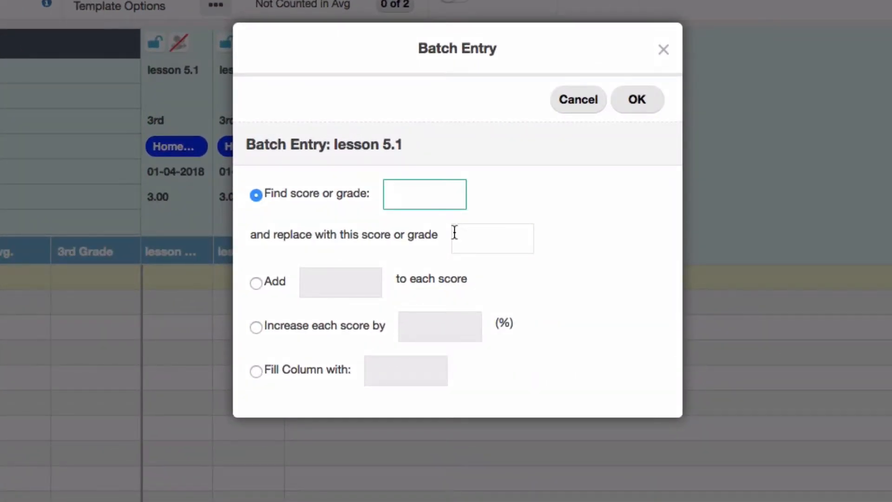
{"action": "left_click", "coordinate": [473, 237]}
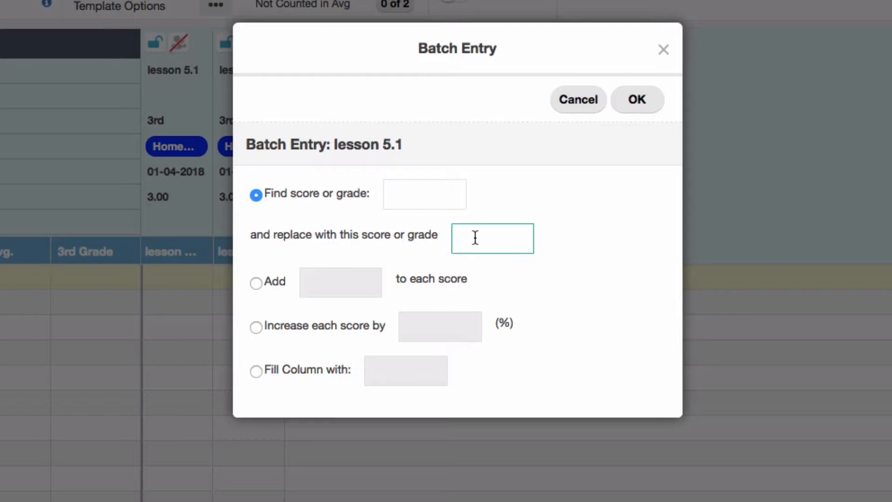
{"action": "type", "text": "3"}
{"action": "left_click", "coordinate": [645, 102]}
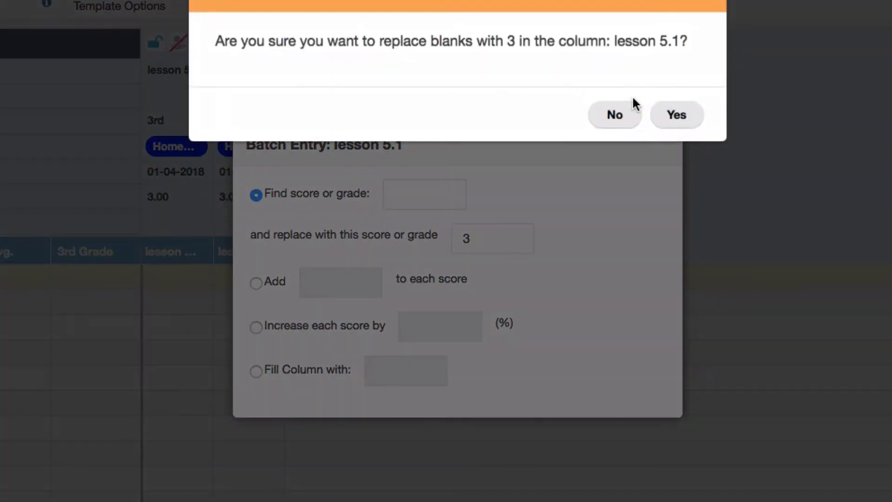
{"action": "left_click", "coordinate": [676, 118]}
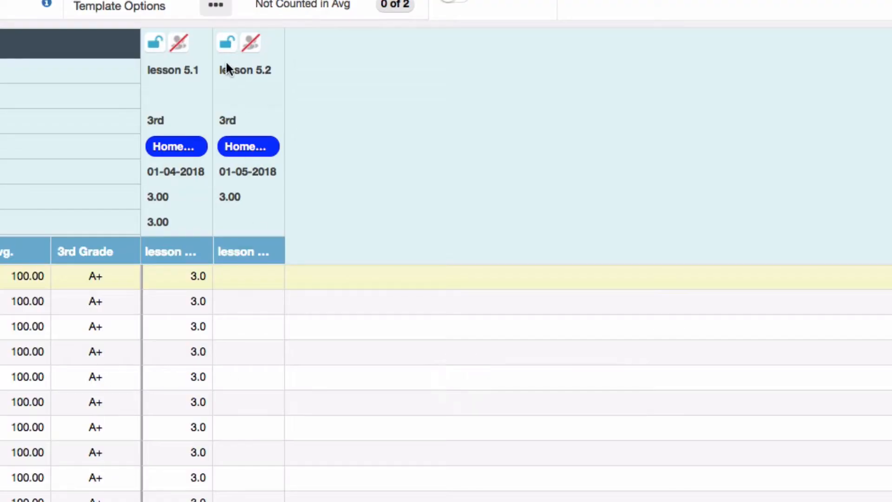
Use Batch Entry to replace the blank scores in the lesson 5.2 column with 3
{"action": "right_click", "coordinate": [248, 96]}
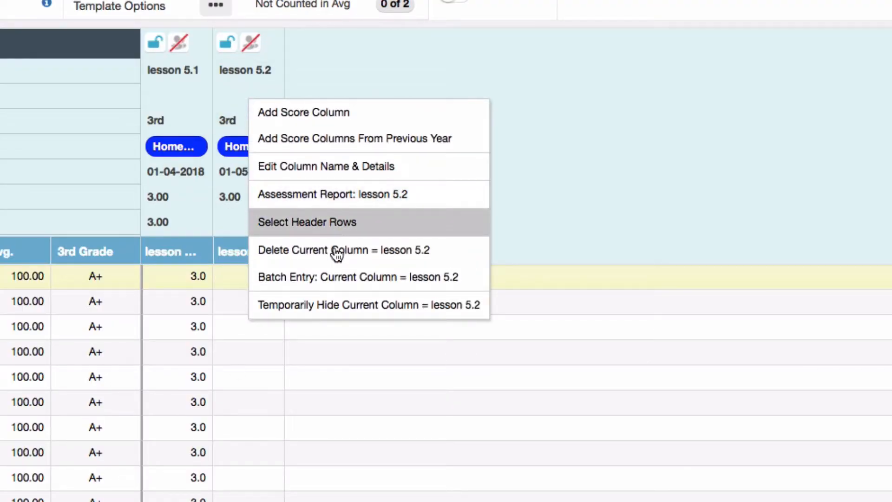
{"action": "left_click", "coordinate": [340, 278]}
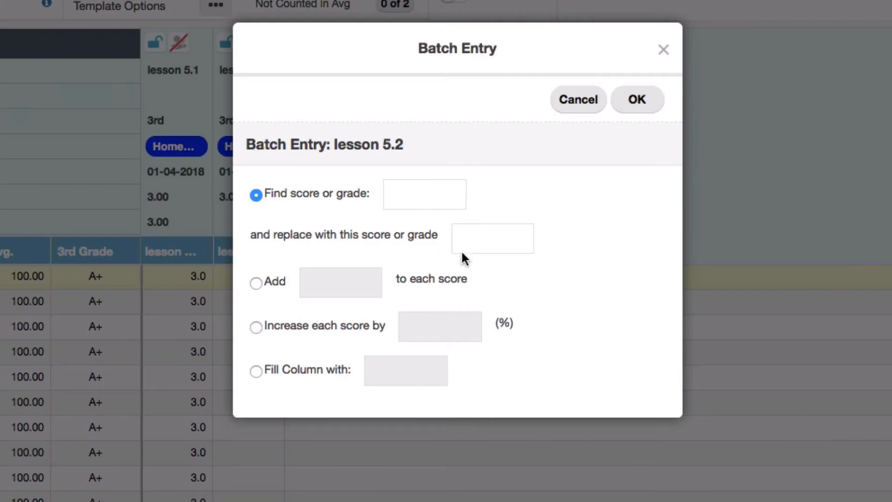
{"action": "left_click", "coordinate": [463, 251]}
{"action": "type", "text": "3"}
{"action": "left_click", "coordinate": [645, 100]}
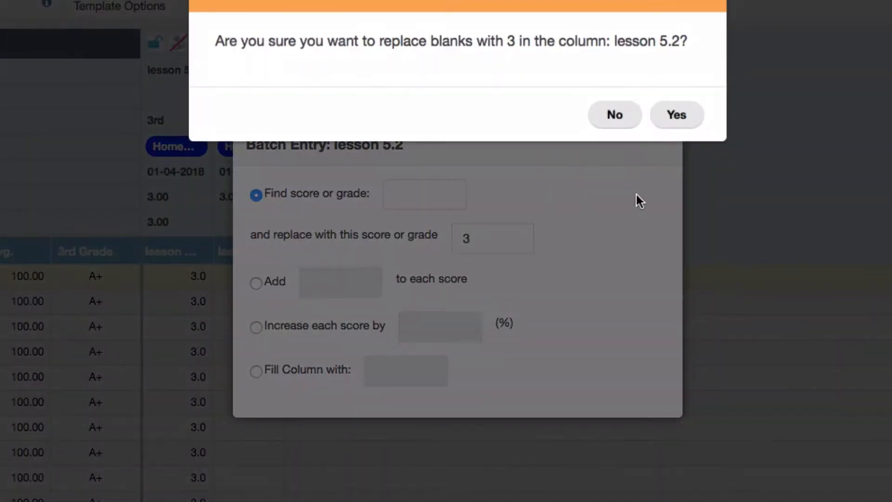
{"action": "left_click", "coordinate": [675, 116]}
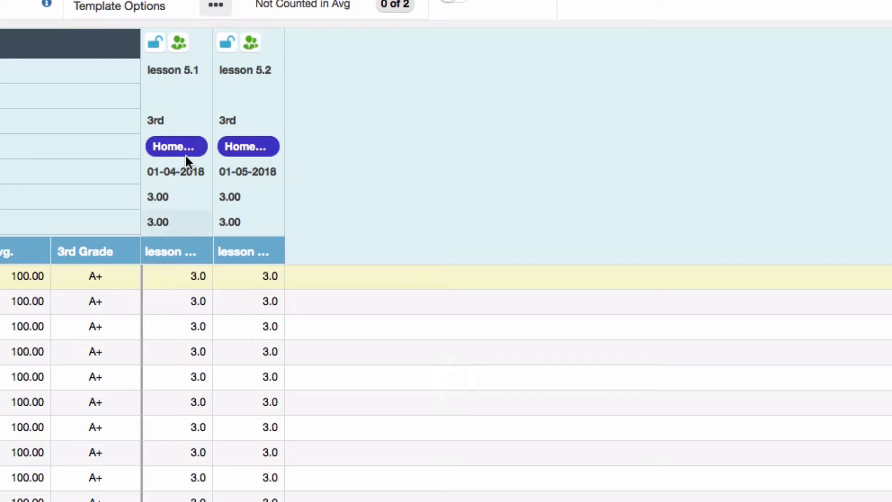
Delete the lesson 5.1 and lesson 5.2 score columns from the semester 1 gradebook 3110/05
{"action": "right_click", "coordinate": [190, 87]}
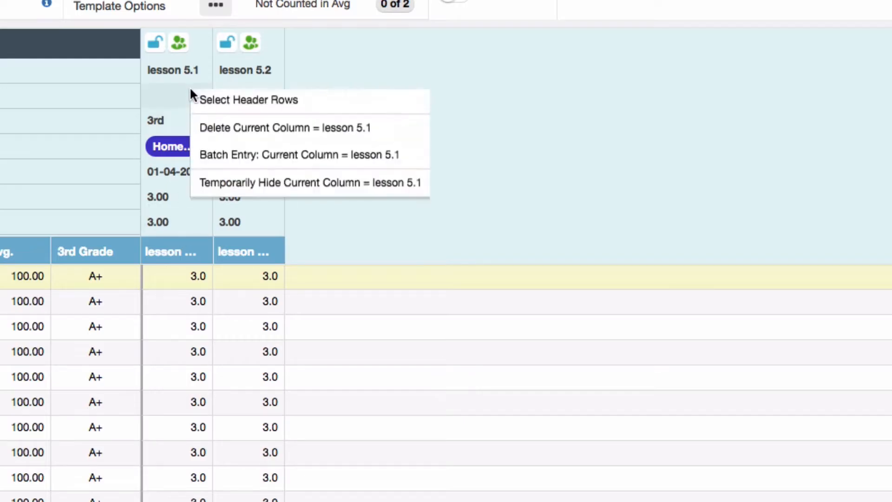
{"action": "left_click", "coordinate": [279, 264]}
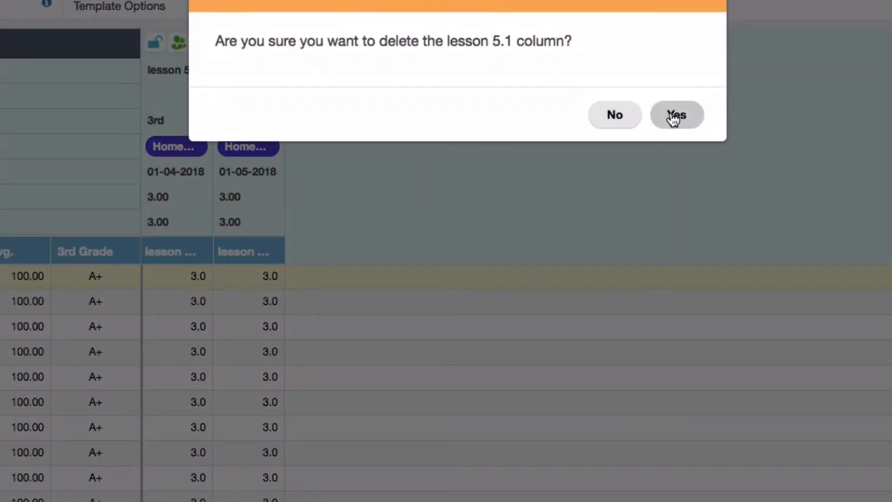
{"action": "left_click", "coordinate": [673, 117]}
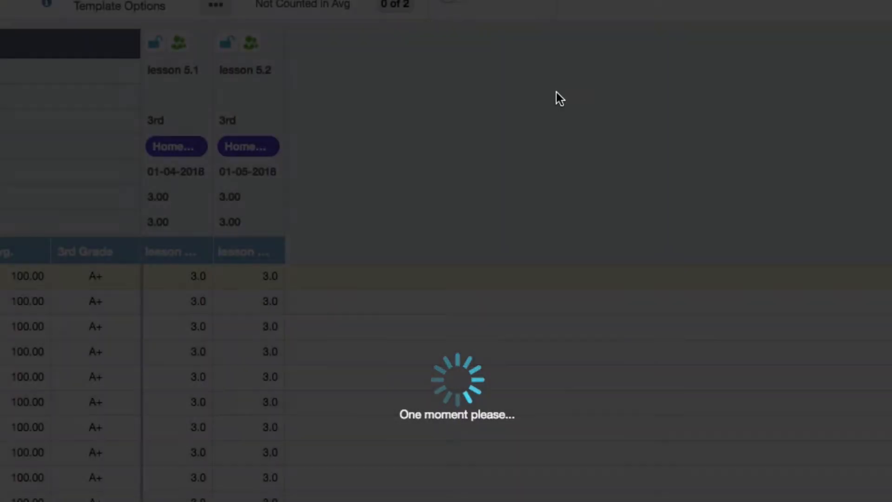
{"action": "right_click", "coordinate": [169, 107]}
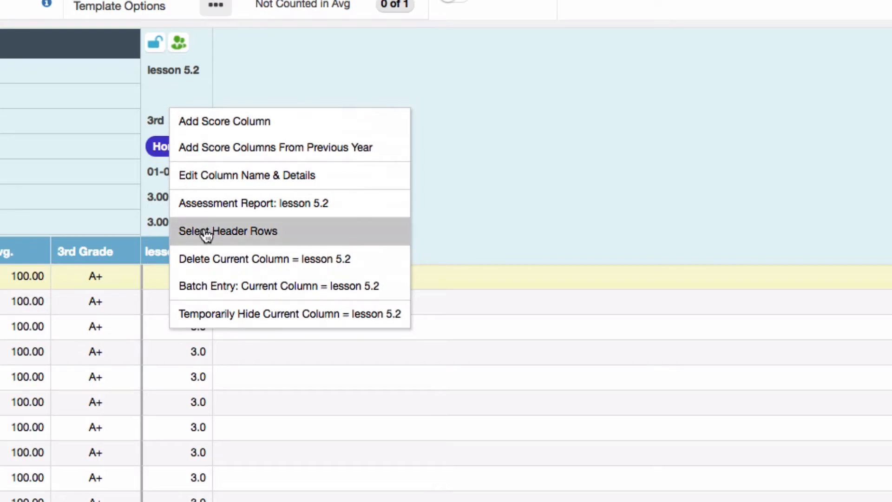
{"action": "left_click", "coordinate": [188, 260]}
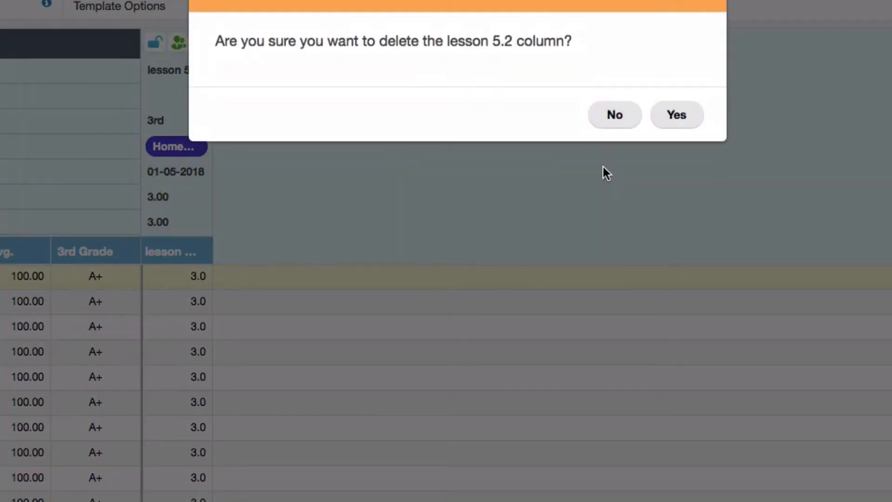
{"action": "left_click", "coordinate": [683, 114]}
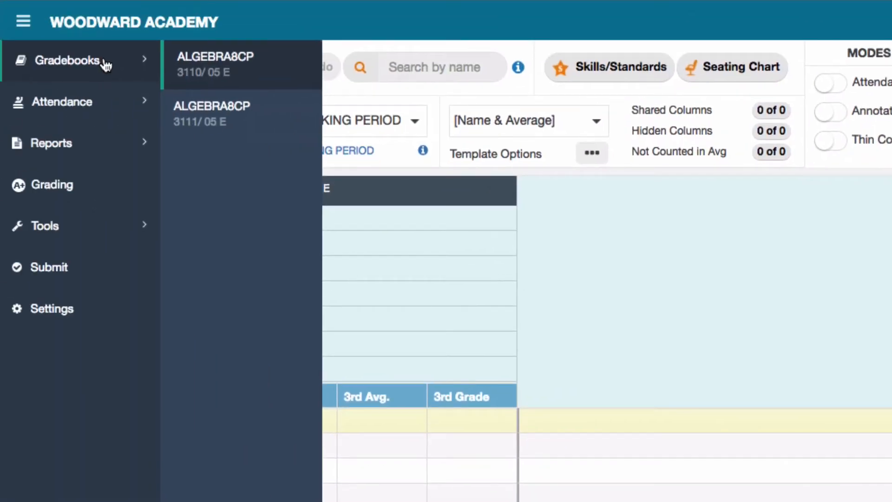
Open the 3111/05 gradebook, review the category weighting in its Grading settings, and close them
{"action": "left_click", "coordinate": [209, 110]}
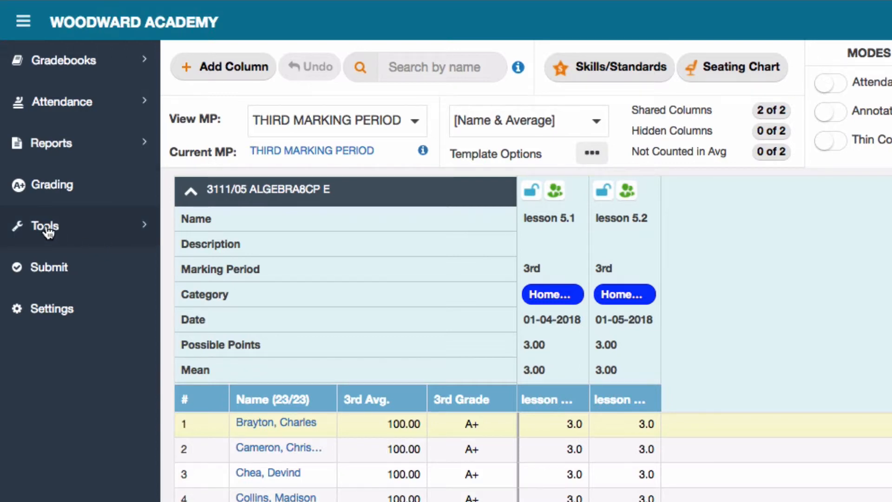
{"action": "left_click", "coordinate": [43, 185]}
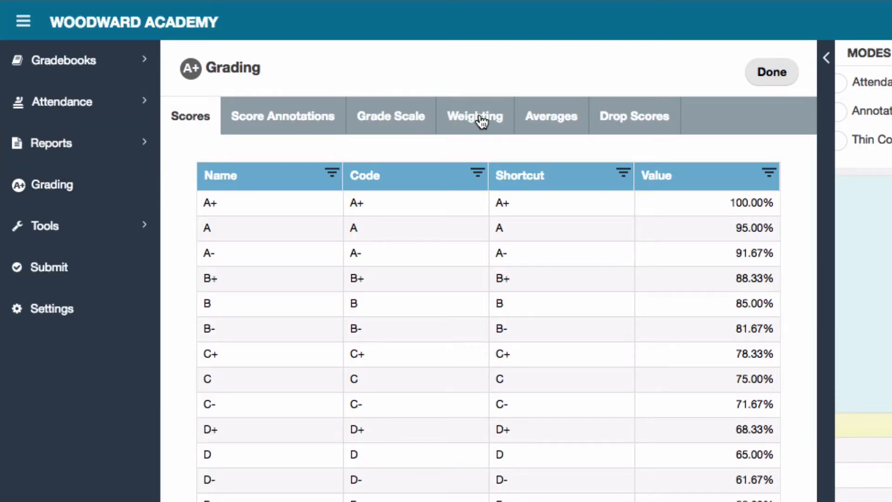
{"action": "left_click", "coordinate": [482, 121]}
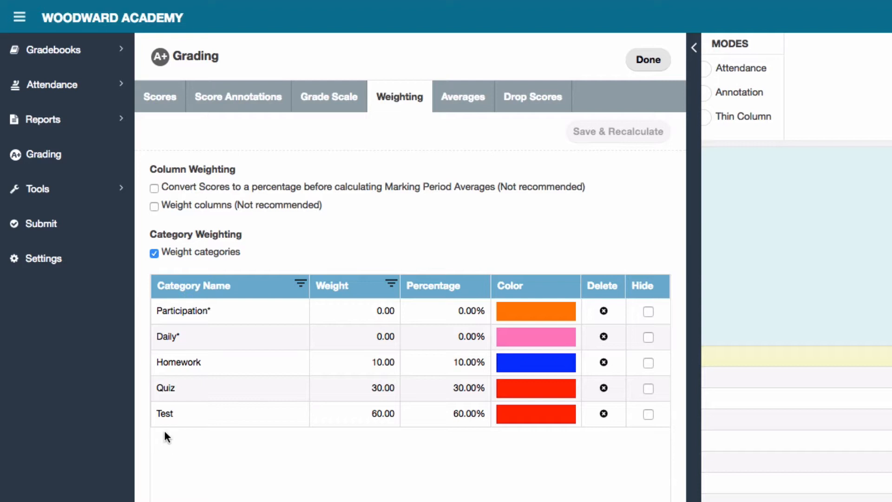
{"action": "left_click", "coordinate": [642, 67]}
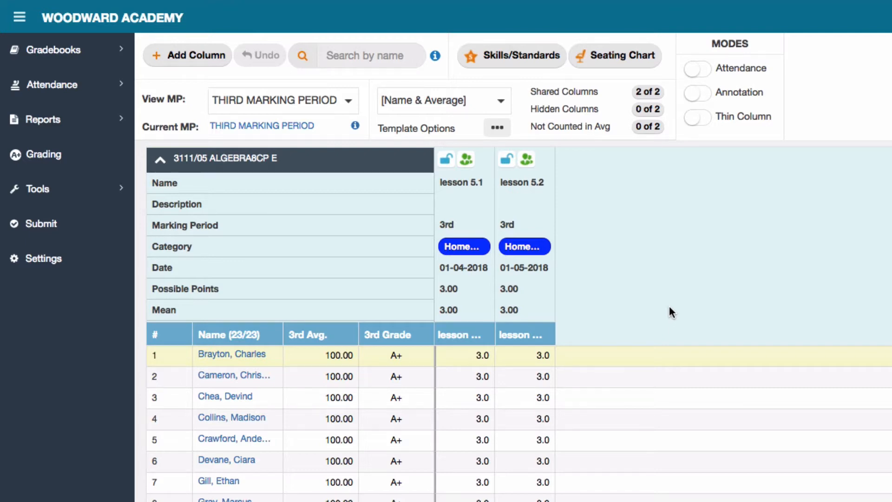
View the second marking period in the 3111/05 gradebook and return to the third marking period
{"action": "left_click", "coordinate": [54, 50]}
{"action": "left_click", "coordinate": [347, 101]}
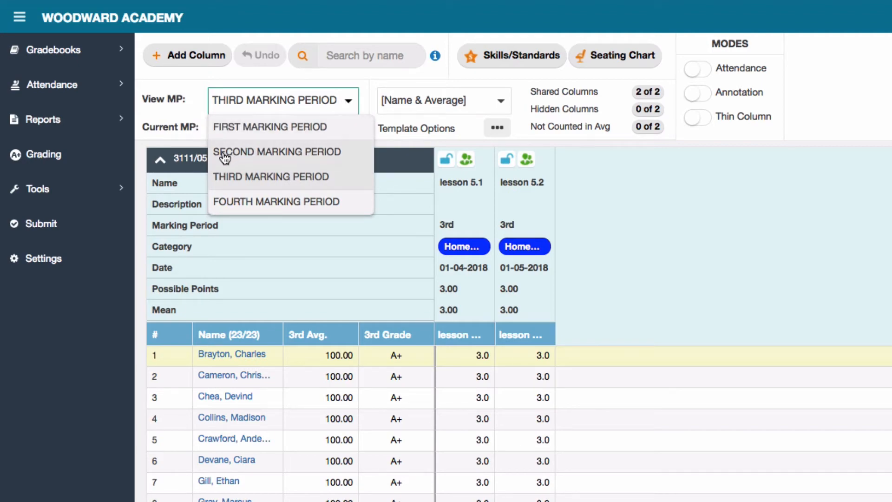
{"action": "left_click", "coordinate": [249, 152]}
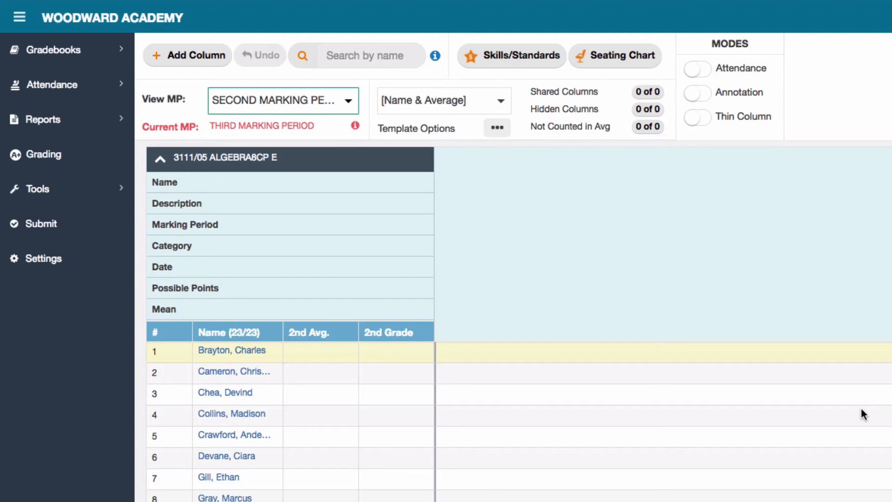
{"action": "left_click", "coordinate": [300, 101]}
{"action": "left_click", "coordinate": [267, 177]}
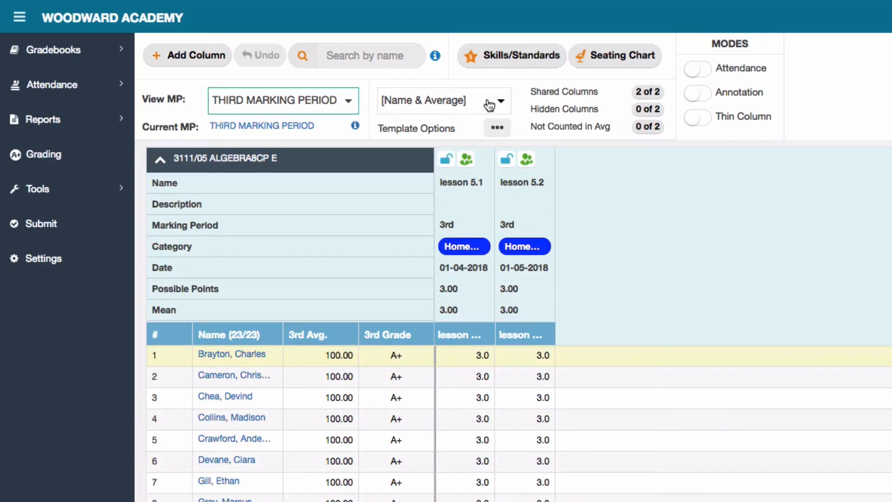
Show the gradebook in RC View and open 3110/05 at the second marking period
{"action": "left_click", "coordinate": [489, 103]}
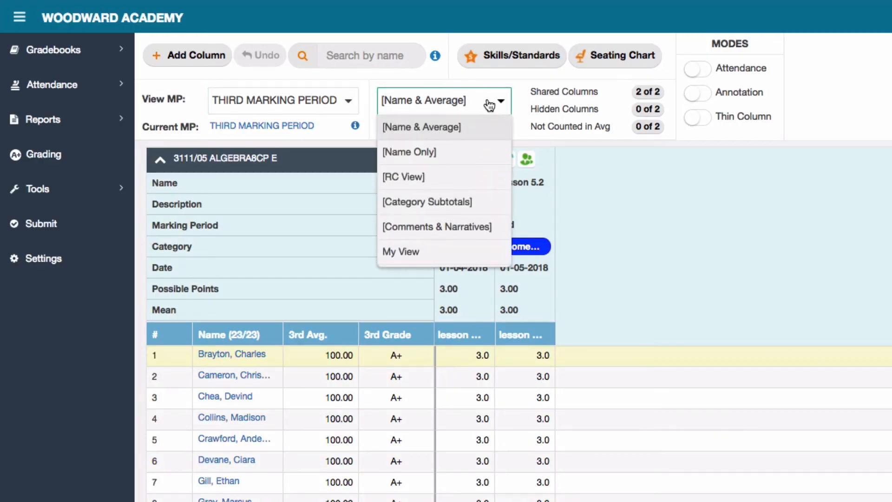
{"action": "left_click", "coordinate": [439, 178]}
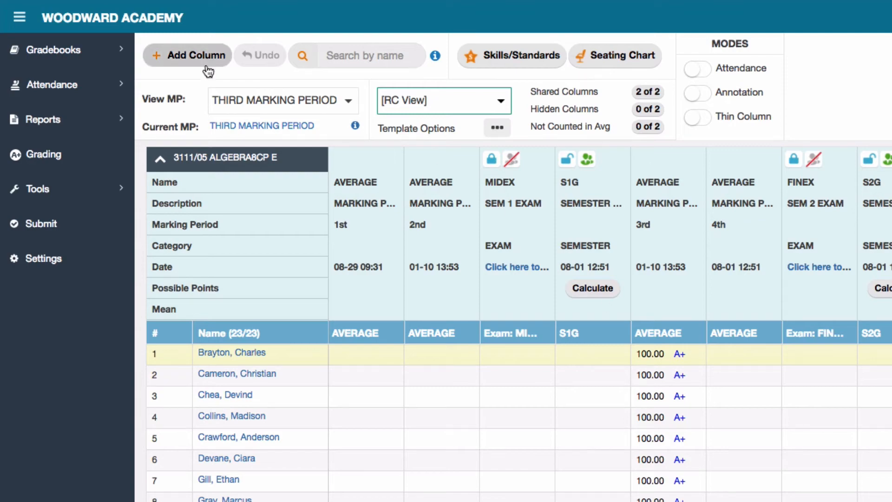
{"action": "left_click", "coordinate": [76, 49]}
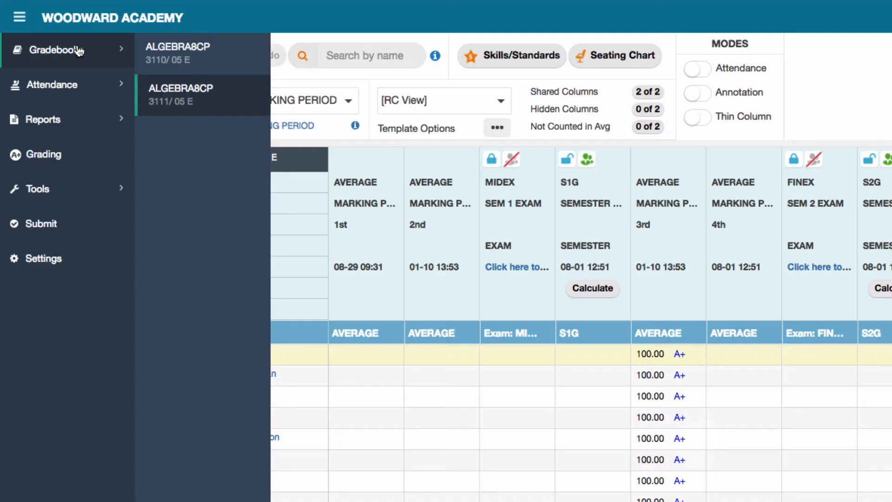
{"action": "left_click", "coordinate": [216, 61]}
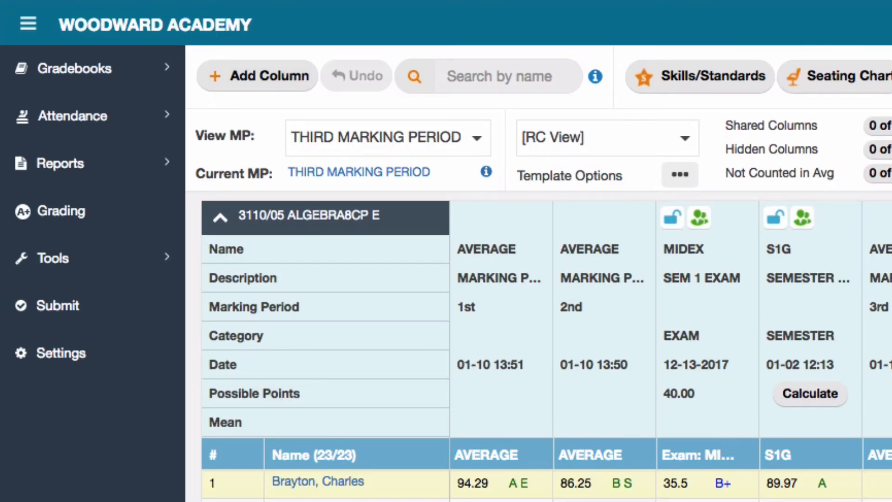
{"action": "left_click", "coordinate": [402, 148]}
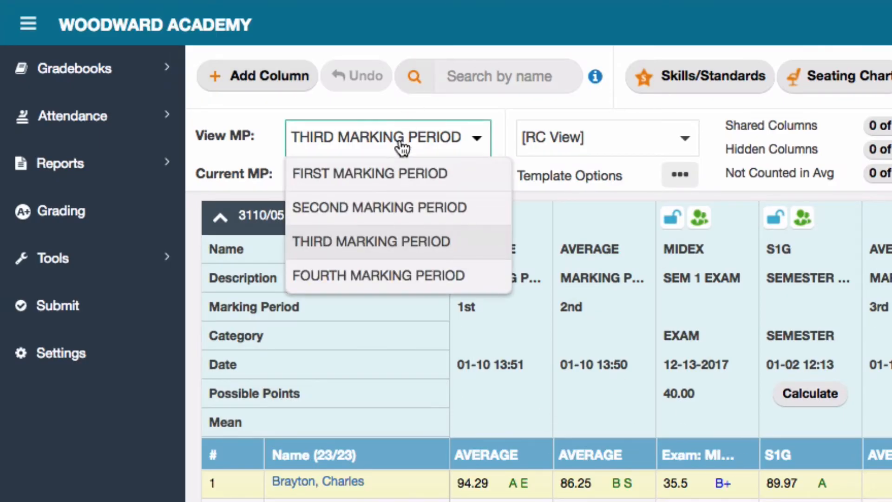
{"action": "left_click", "coordinate": [360, 210]}
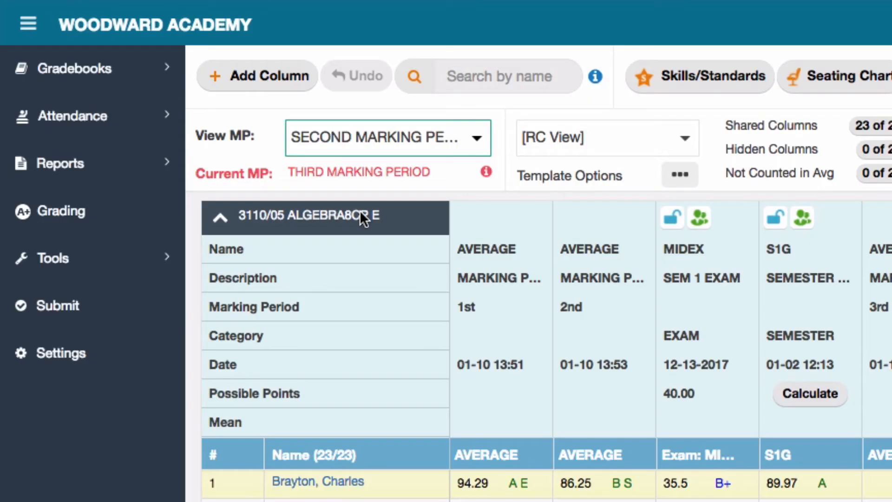
In the gradebook settings, make the SEM 1 gradebook 3110/05 inactive and save the change
{"action": "left_click", "coordinate": [110, 64]}
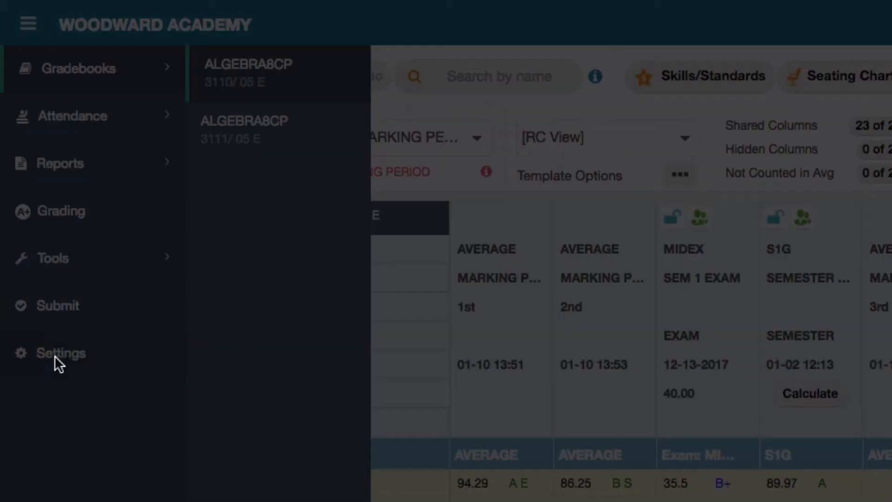
{"action": "left_click", "coordinate": [55, 352]}
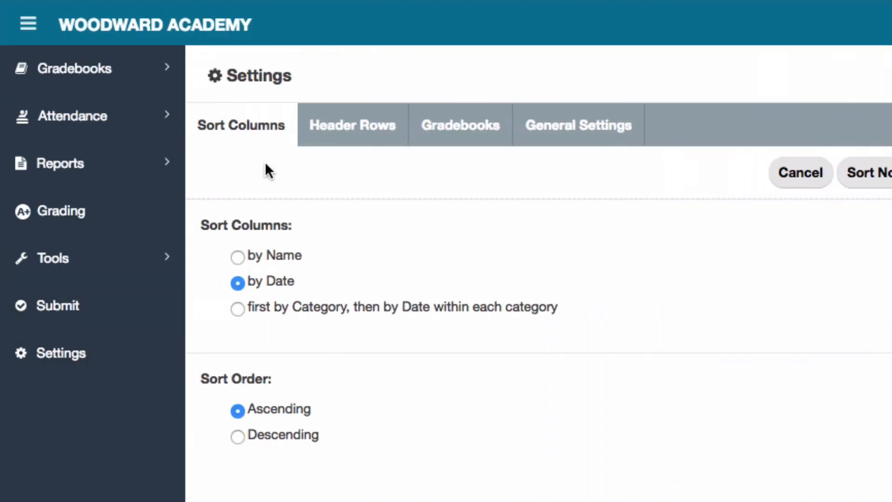
{"action": "left_click", "coordinate": [469, 135]}
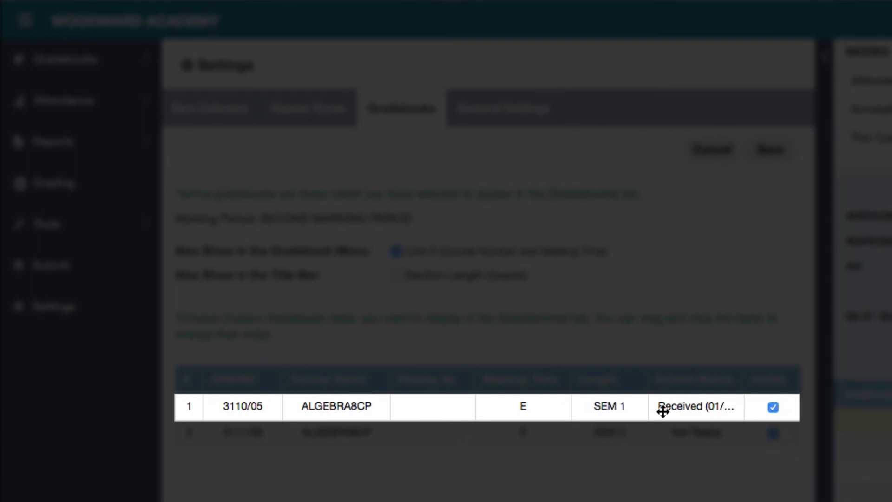
{"action": "left_click", "coordinate": [773, 407]}
{"action": "left_click", "coordinate": [777, 149]}
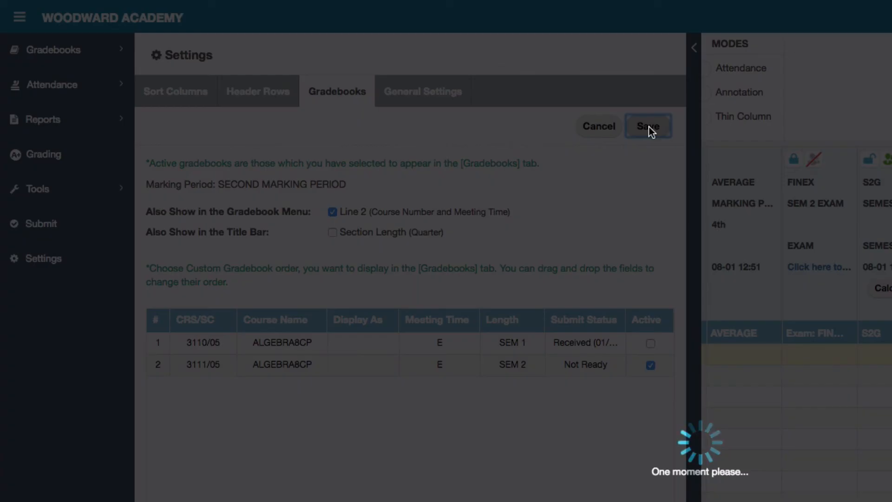